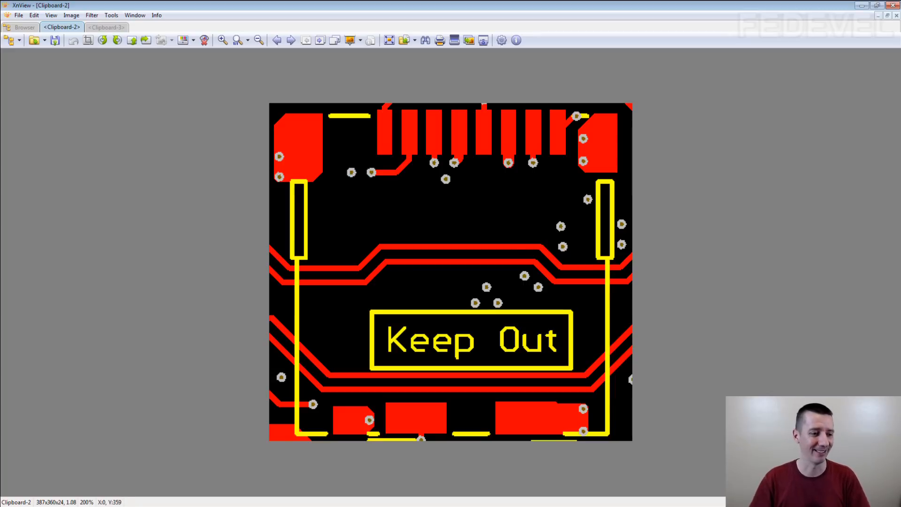
Inspect the SIM2 connector's insertion arrow and Keep Out outline, then return to the XnView capture.
key("alt+Tab")
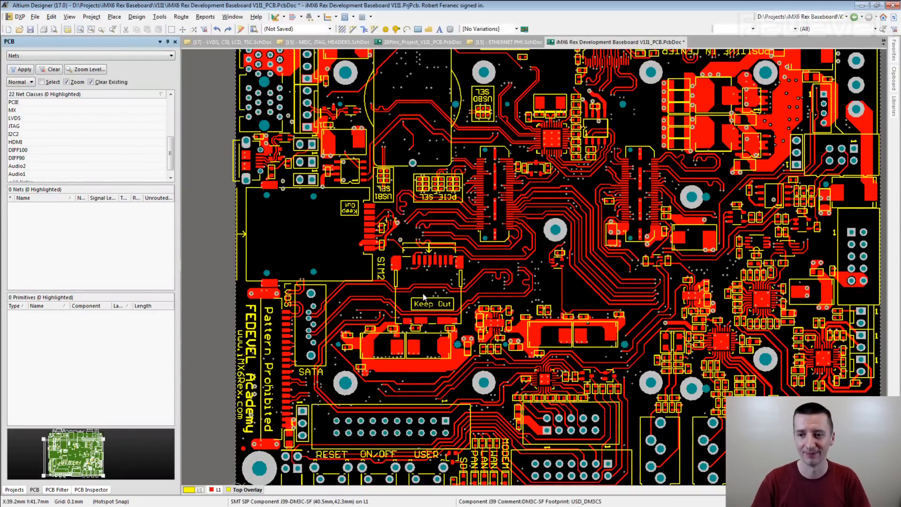
scroll(429, 297, "up", 4)
scroll(427, 296, "up", 2)
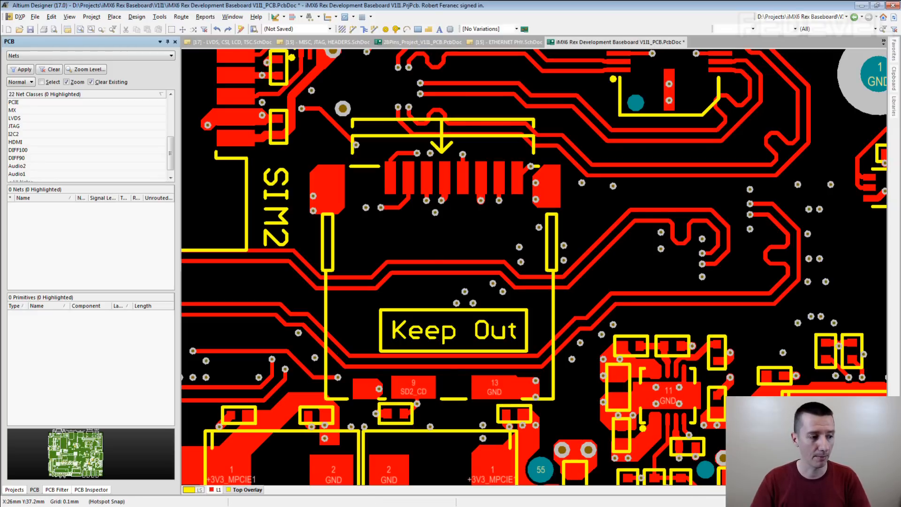
key("alt+Tab")
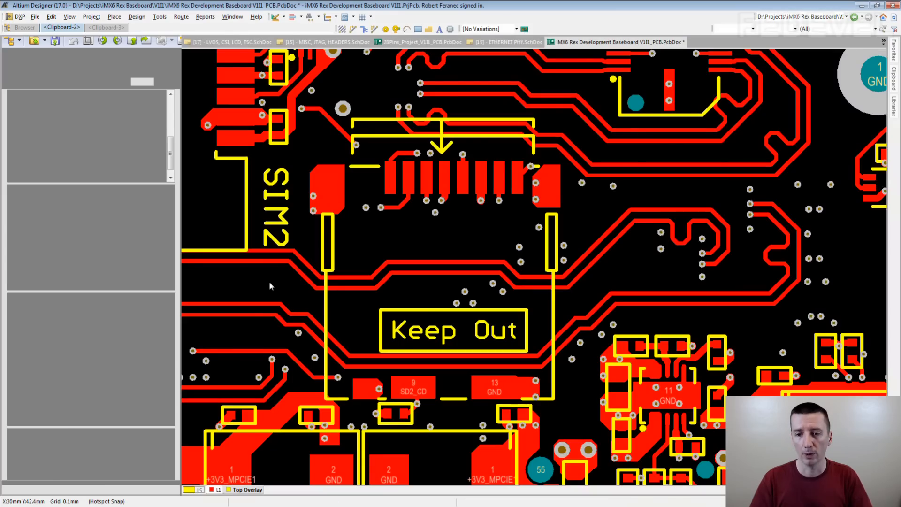
scroll(267, 282, "down", 1)
scroll(267, 282, "down", 1)
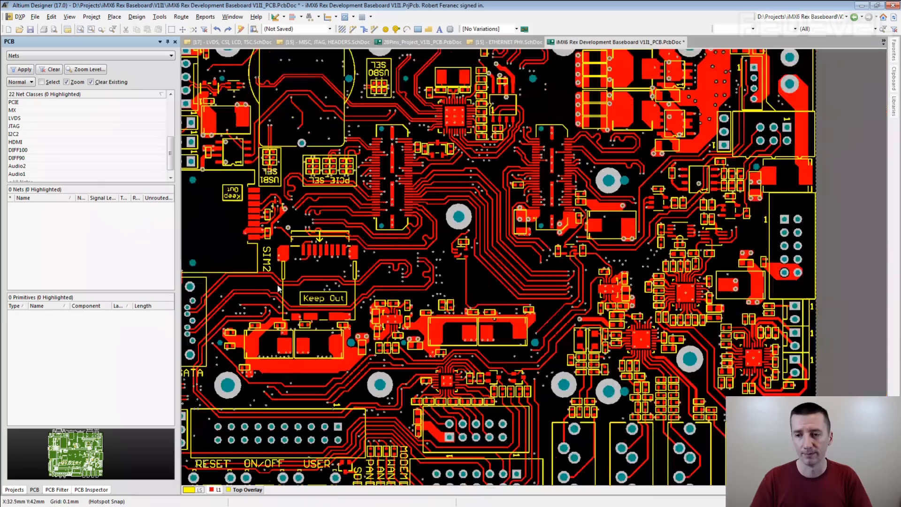
Pan to the top board edge to view HDMI J16, the DC input jack and the USB connector beside them.
left_click_drag(479, 278, 349, 493)
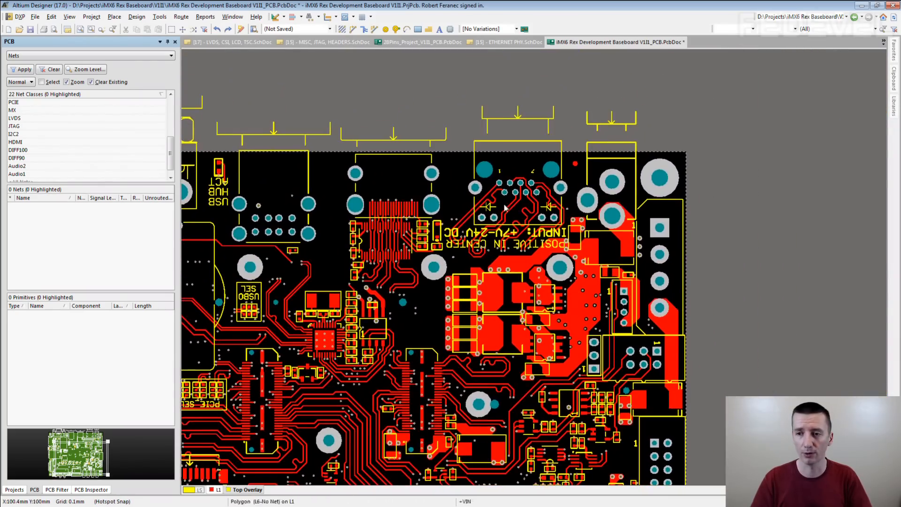
scroll(458, 164, "up", 1)
scroll(457, 164, "up", 1)
right_click(457, 164)
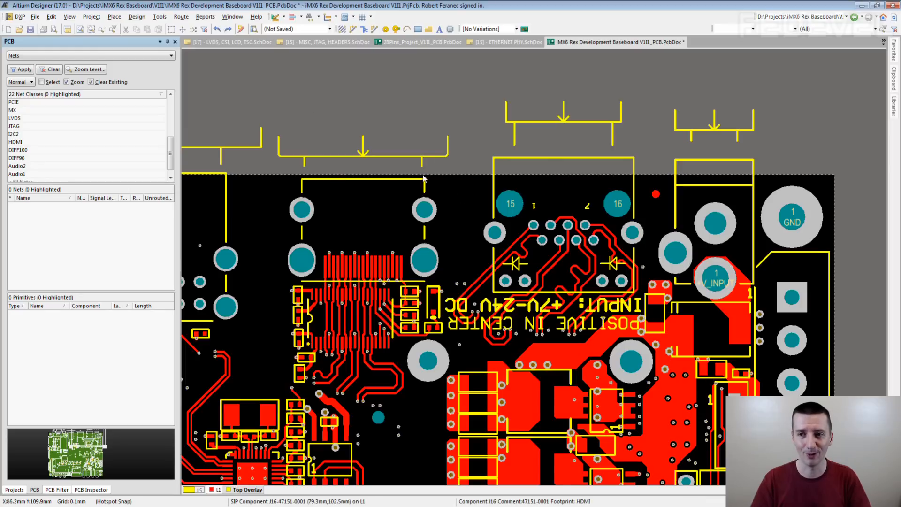
scroll(264, 164, "up", 1)
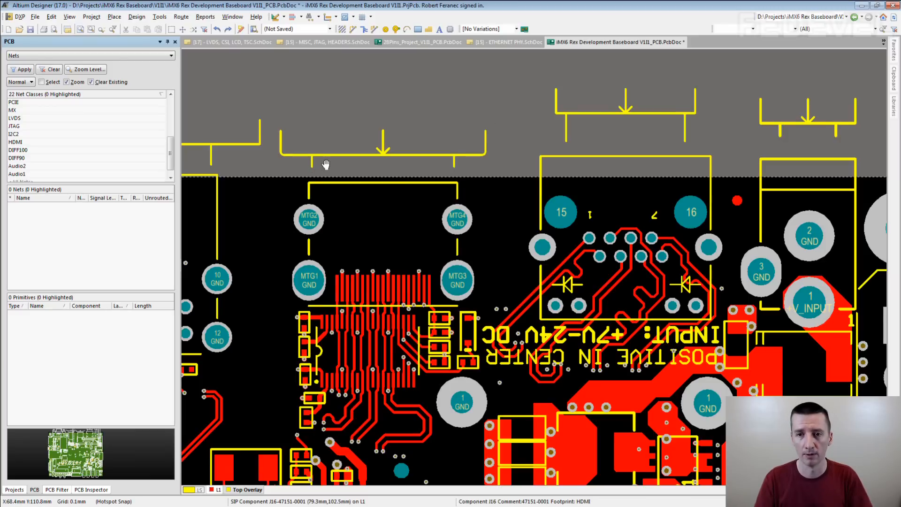
left_click_drag(325, 164, 346, 177)
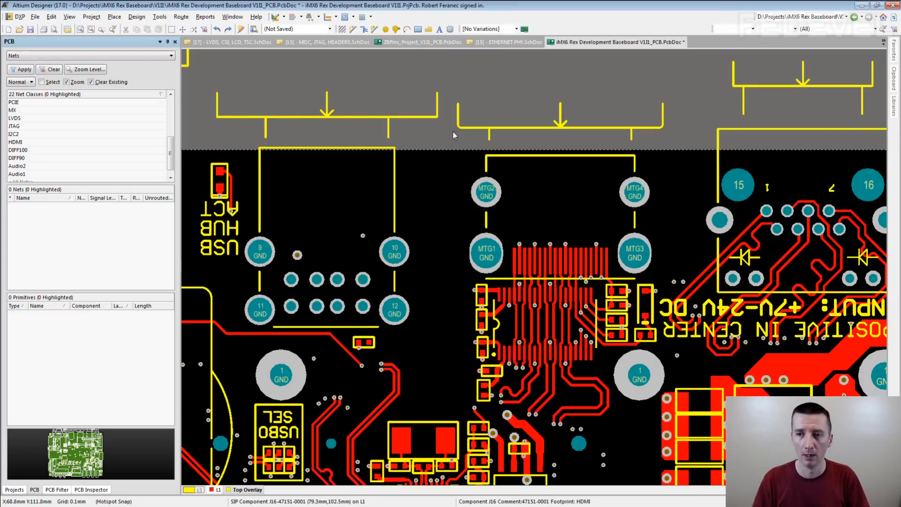
left_click(417, 132)
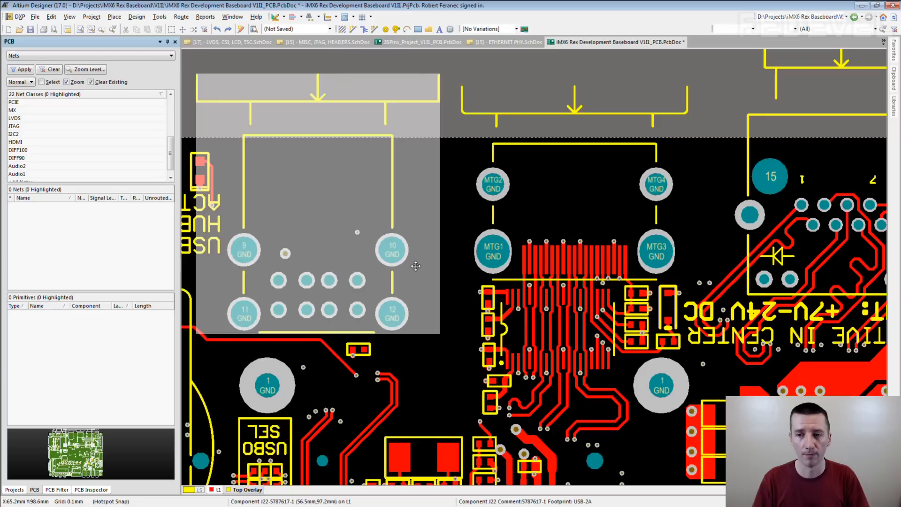
scroll(417, 132, "up", 2)
left_click(479, 114)
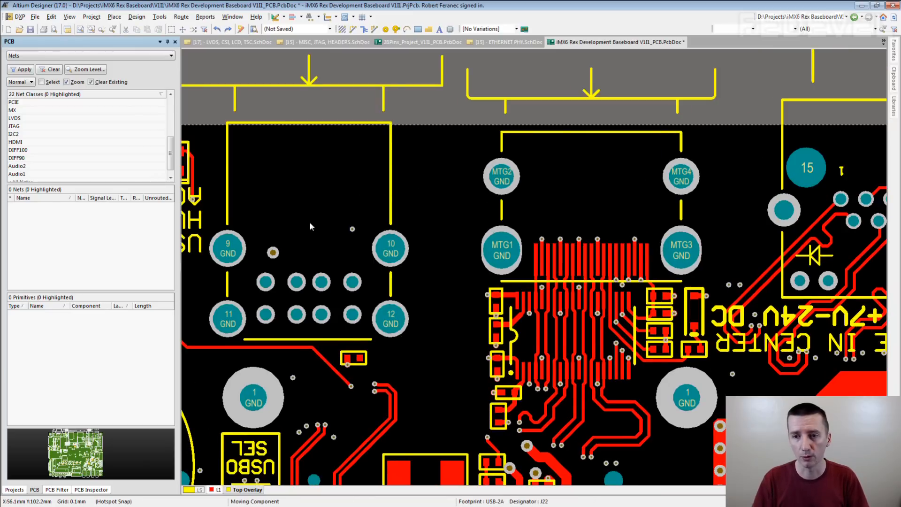
mouse_move(303, 220)
left_mouse_down()
mouse_move(312, 285)
mouse_move(335, 289)
left_mouse_up()
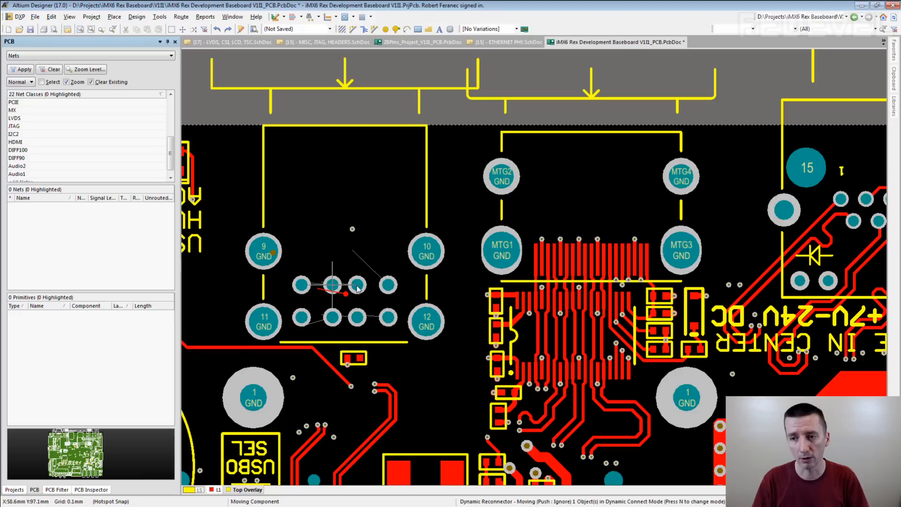
left_click_drag(357, 287, 358, 296)
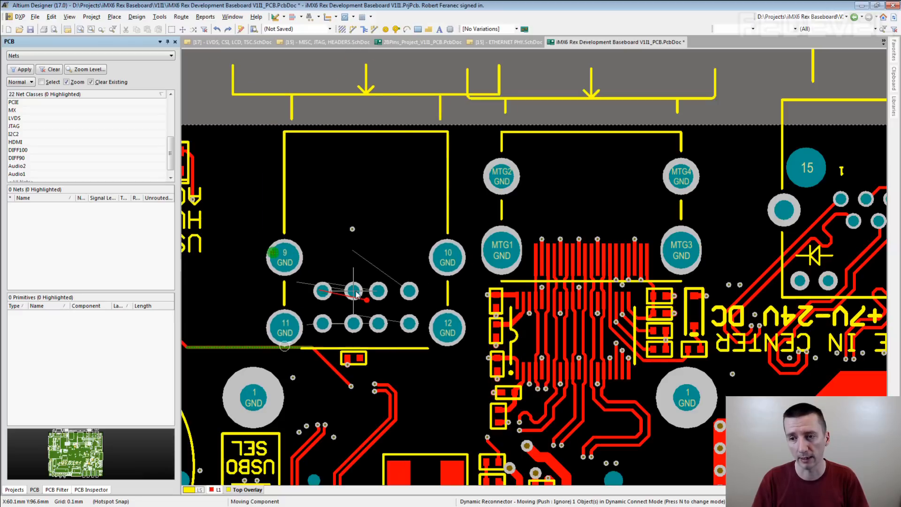
left_click_drag(358, 297, 358, 296)
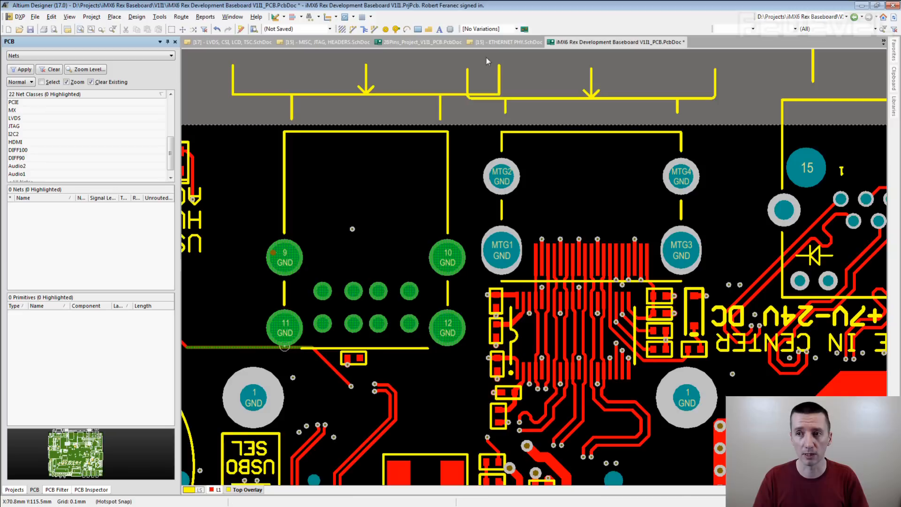
left_click(458, 112)
left_click_drag(458, 112, 458, 112)
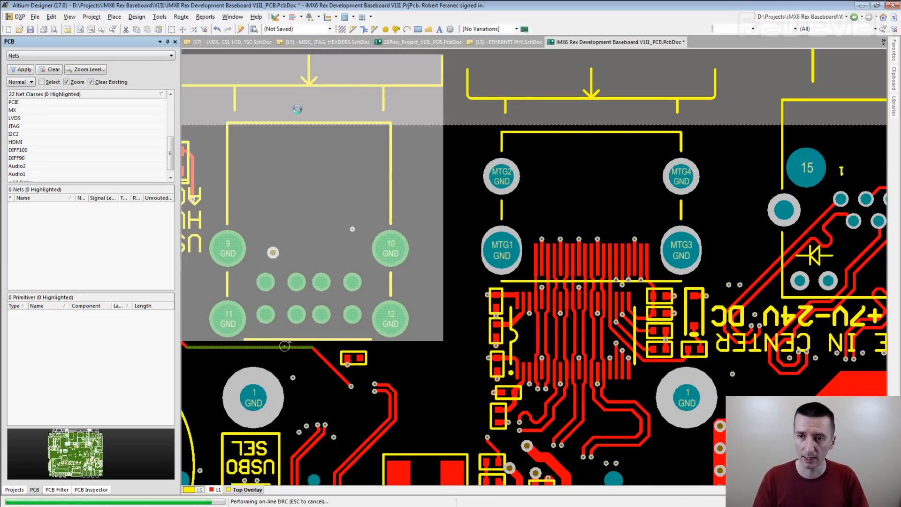
left_click(458, 112)
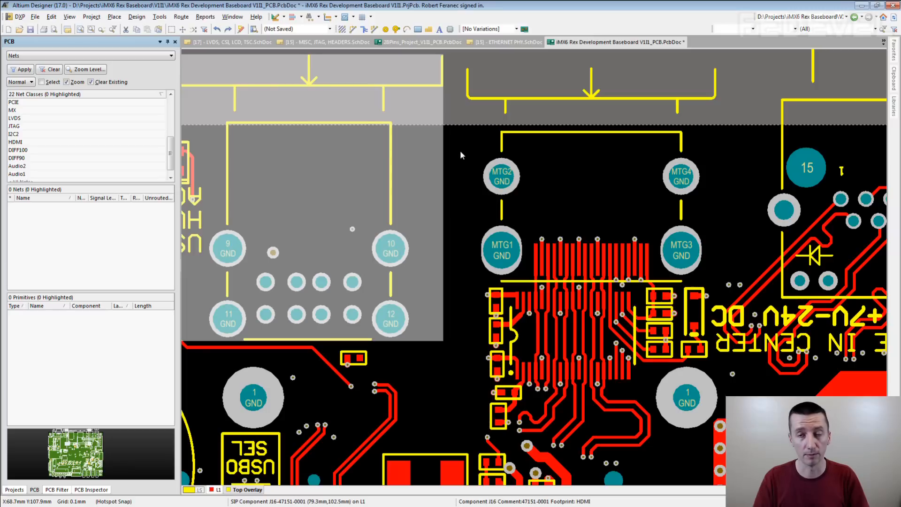
left_click(469, 124)
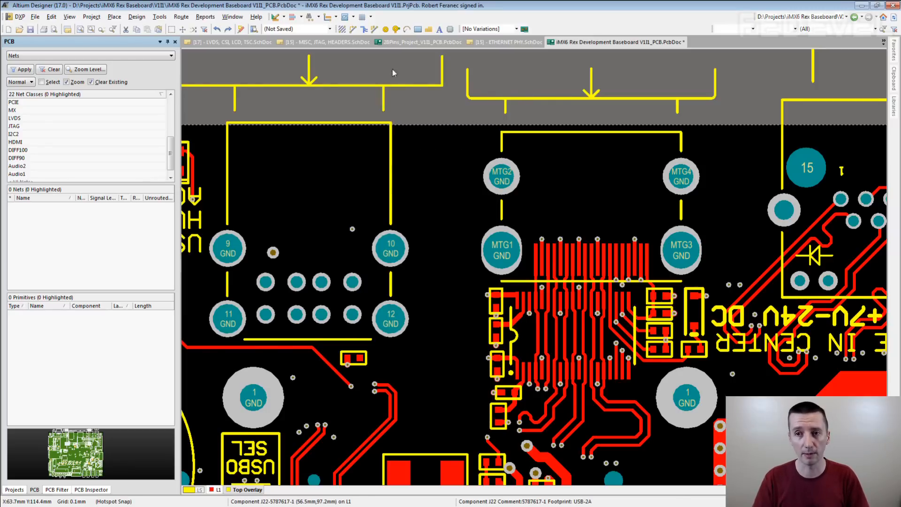
Show the board above the connectors in normal colours, then bring up the saved Keep Out screenshot.
mouse_move(297, 111)
left_mouse_down()
mouse_move(335, 144)
mouse_move(342, 134)
left_mouse_up()
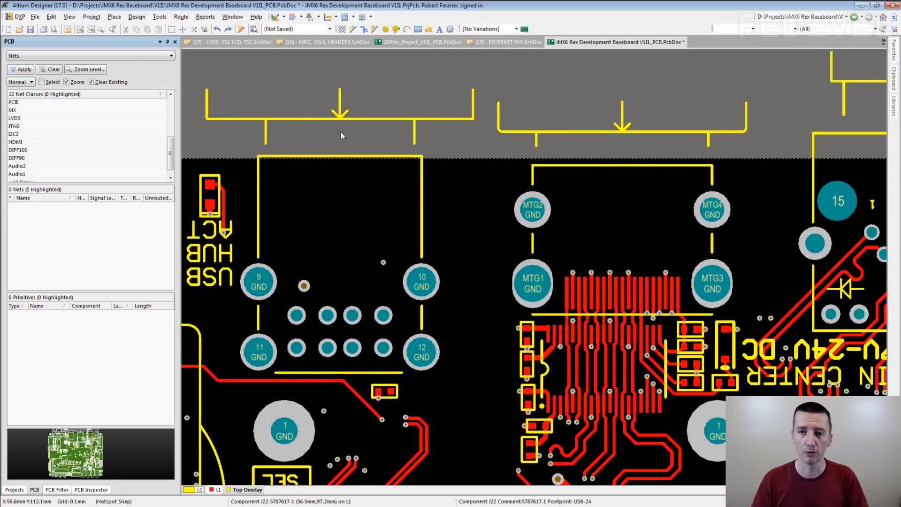
scroll(341, 132, "down", 1)
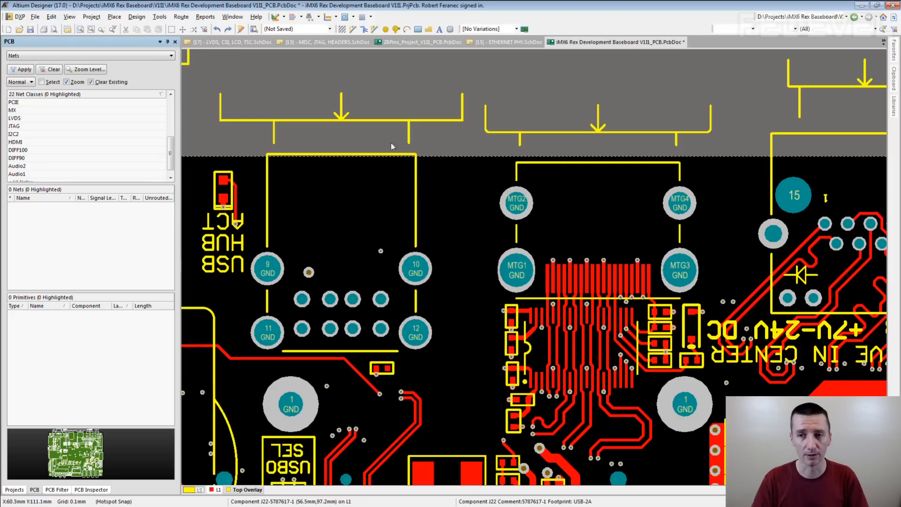
scroll(439, 118, "down", 1)
scroll(440, 141, "down", 1)
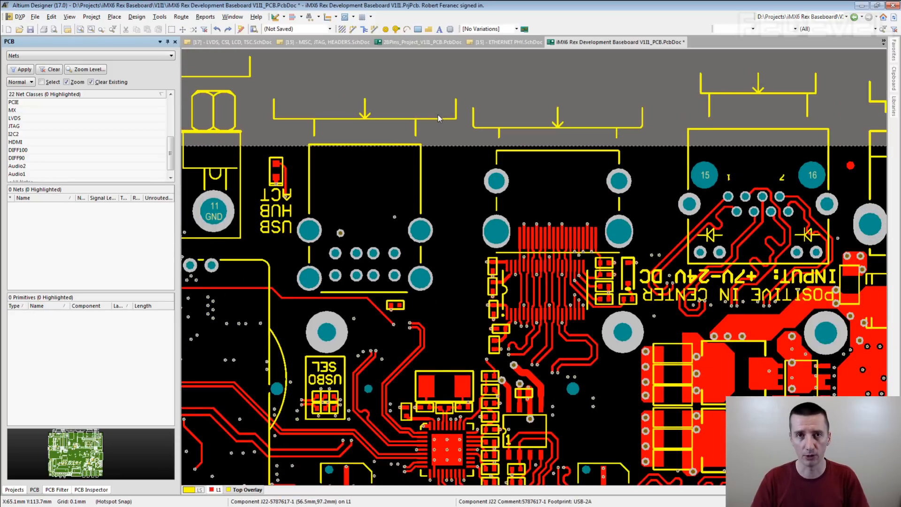
scroll(445, 321, "down", 1)
scroll(490, 129, "down", 2)
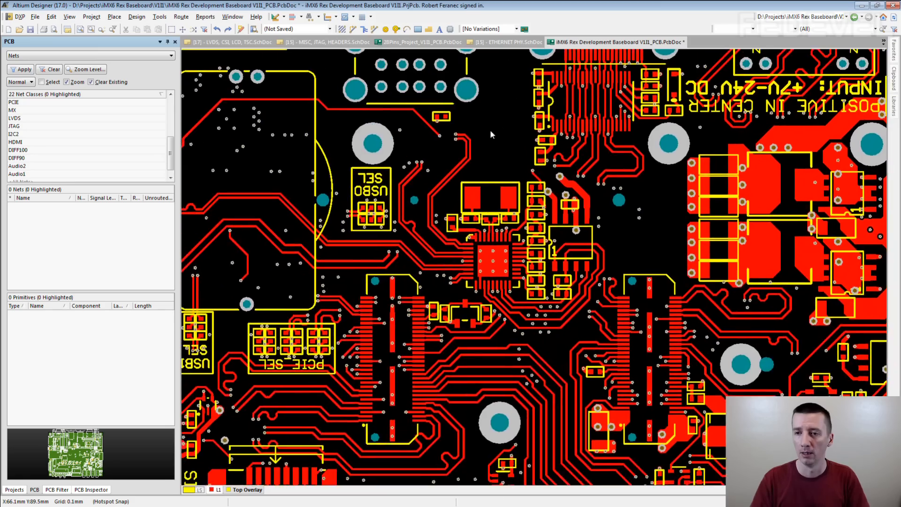
scroll(490, 129, "down", 2)
scroll(276, 176, "down", 2)
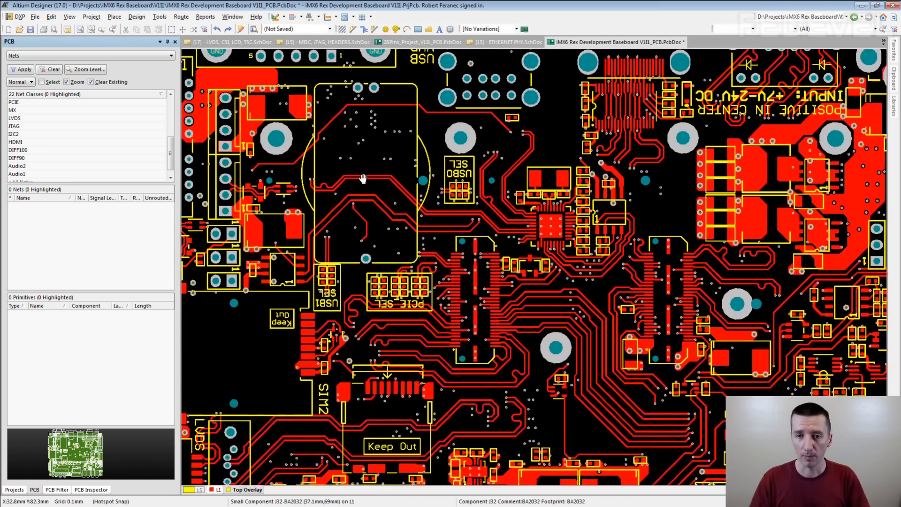
scroll(276, 175, "up", 2)
scroll(343, 73, "up", 2)
scroll(352, 142, "up", 1)
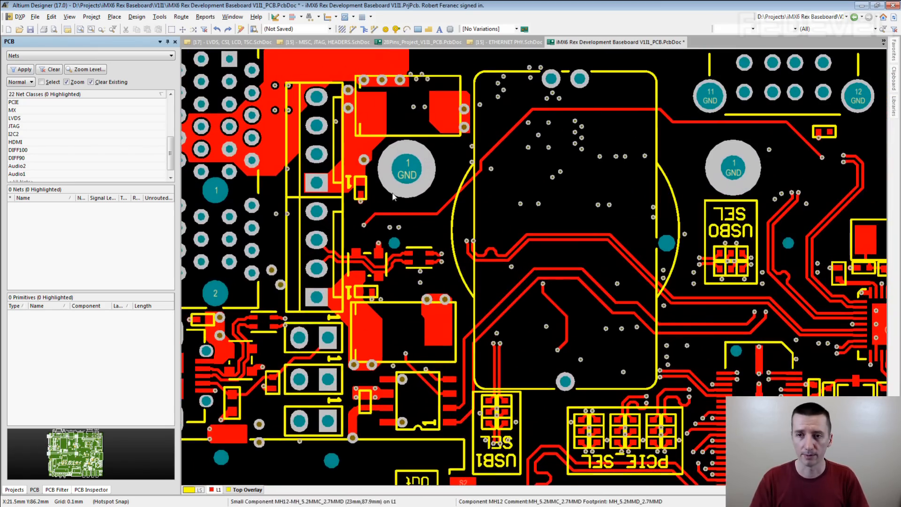
scroll(361, 220, "up", 1)
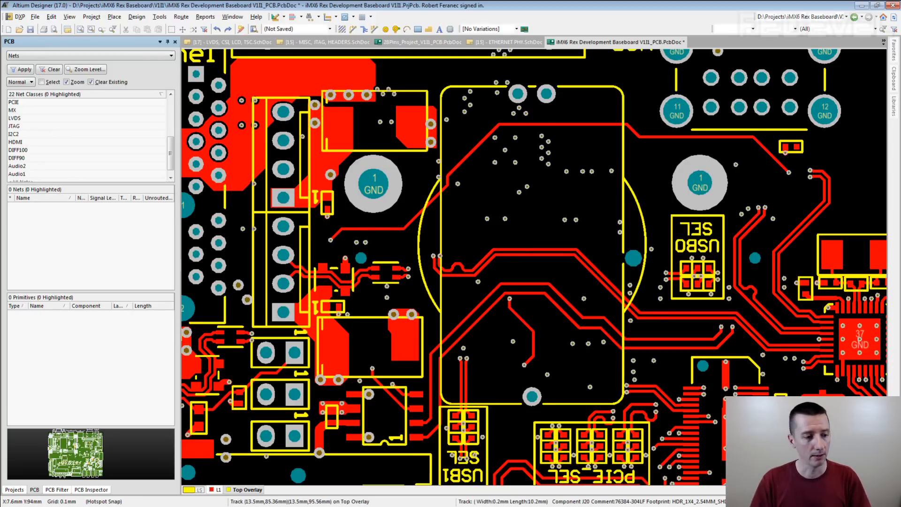
key("alt+Tab")
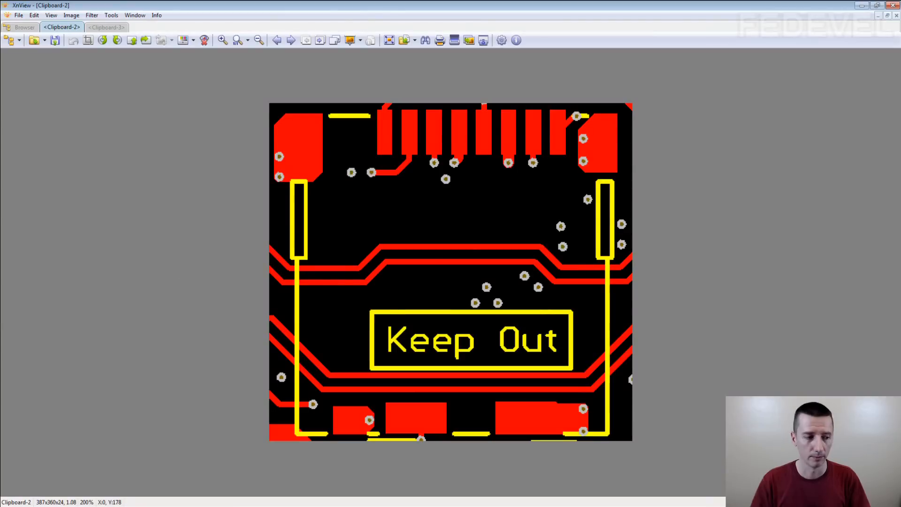
View the Clipboard-3 3D render of the coin-cell and jumper area, then return to the PCB layout.
left_click(108, 28)
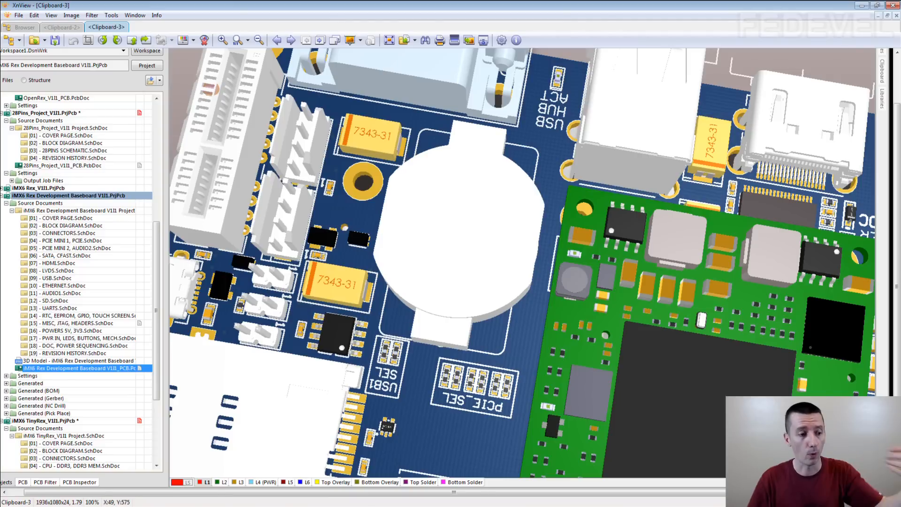
key("alt+Tab")
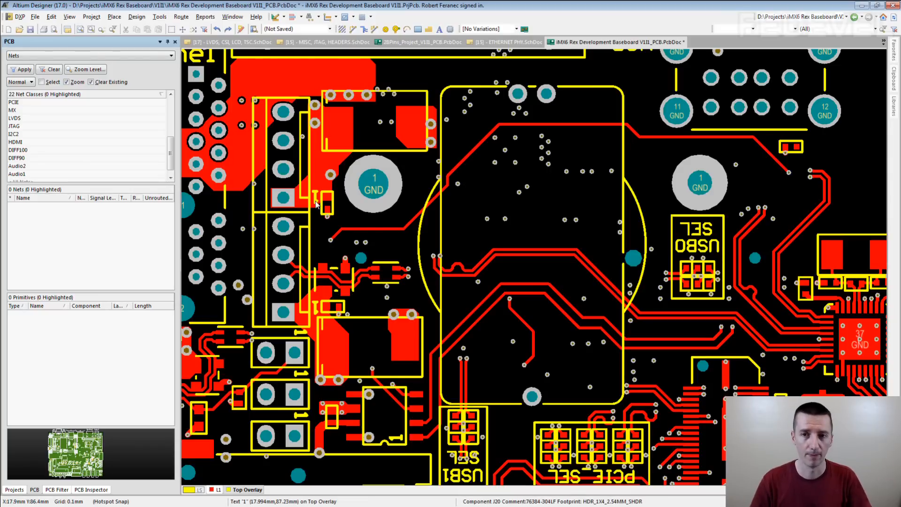
scroll(316, 202, "down", 1)
scroll(282, 186, "down", 1)
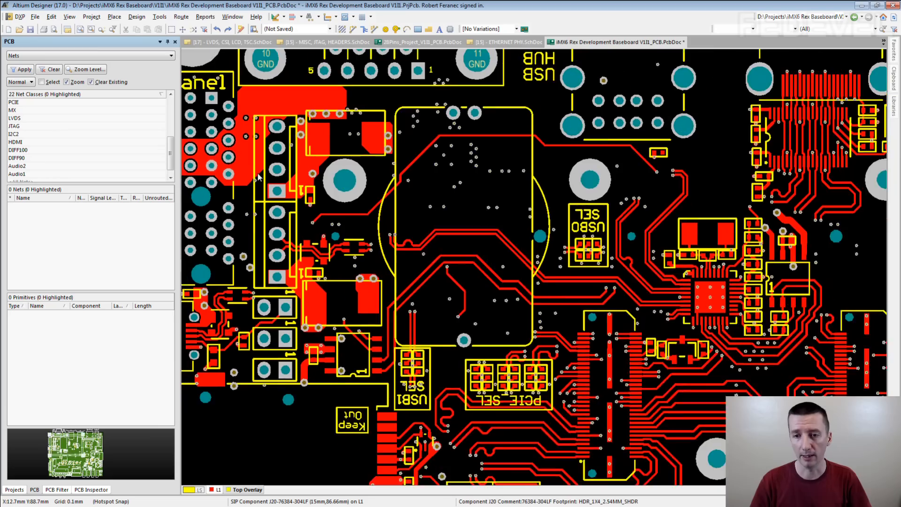
scroll(259, 176, "down", 1)
scroll(260, 177, "down", 1)
scroll(317, 162, "down", 1)
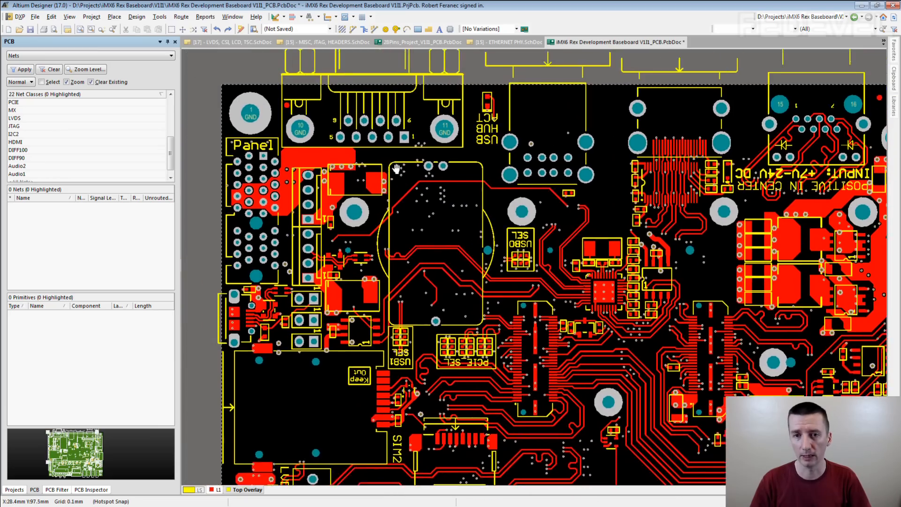
Centre the 2D layout on the coin-cell holder beside J20 with the USB0 SEL and PCIE SEL jumpers.
mouse_move(338, 113)
left_mouse_down()
mouse_move(381, 150)
mouse_move(356, 107)
left_mouse_up()
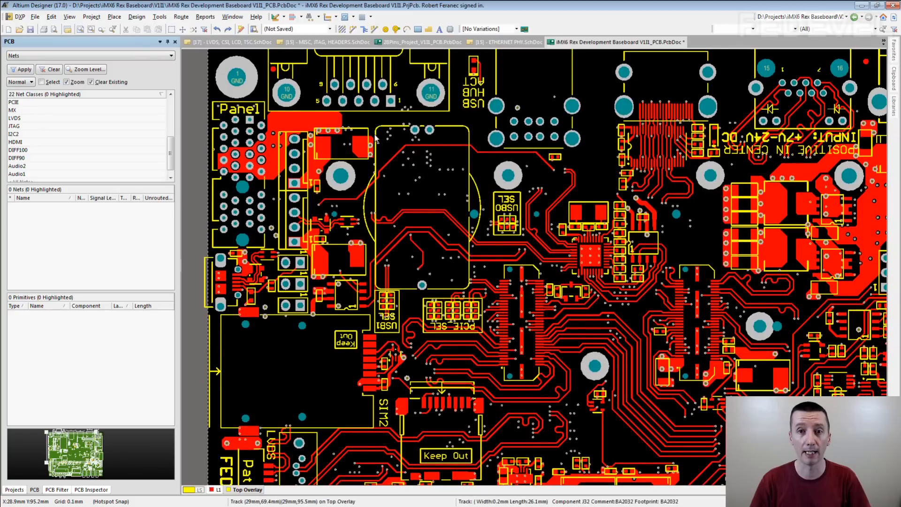
scroll(308, 160, "up", 1)
scroll(308, 160, "up", 2)
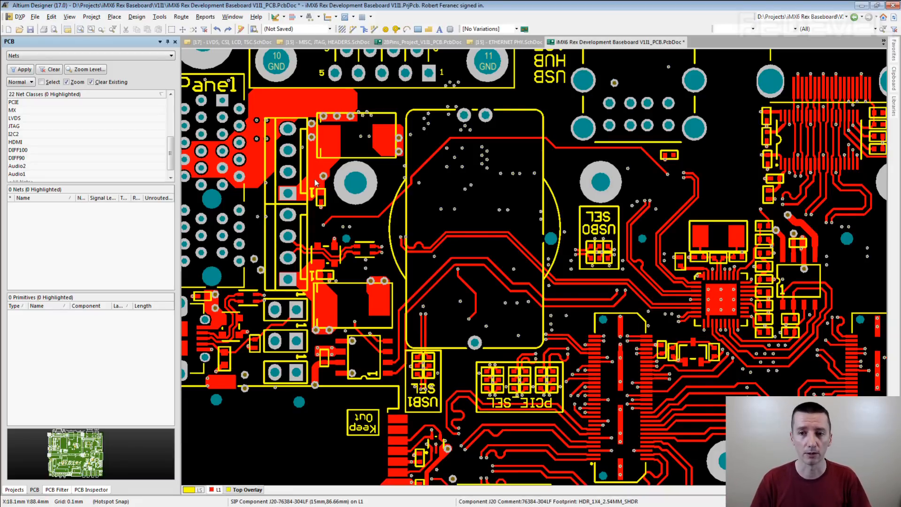
left_click_drag(315, 178, 345, 224)
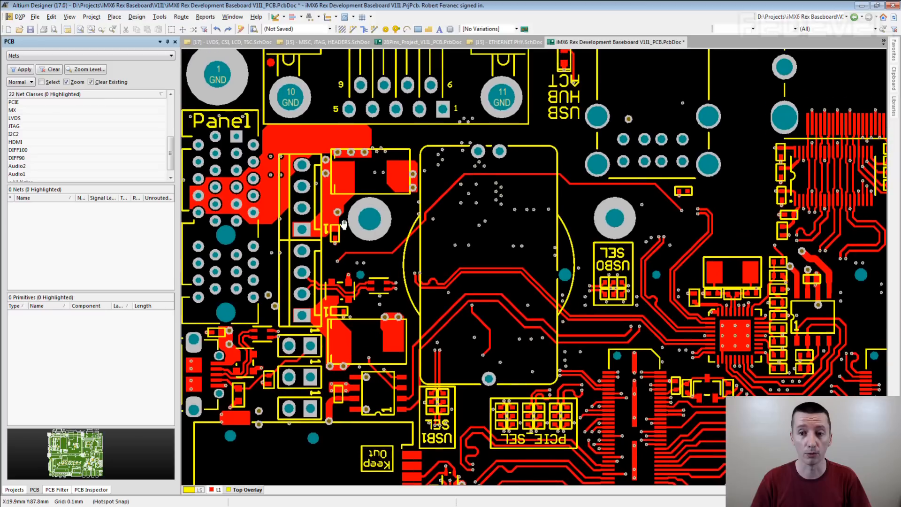